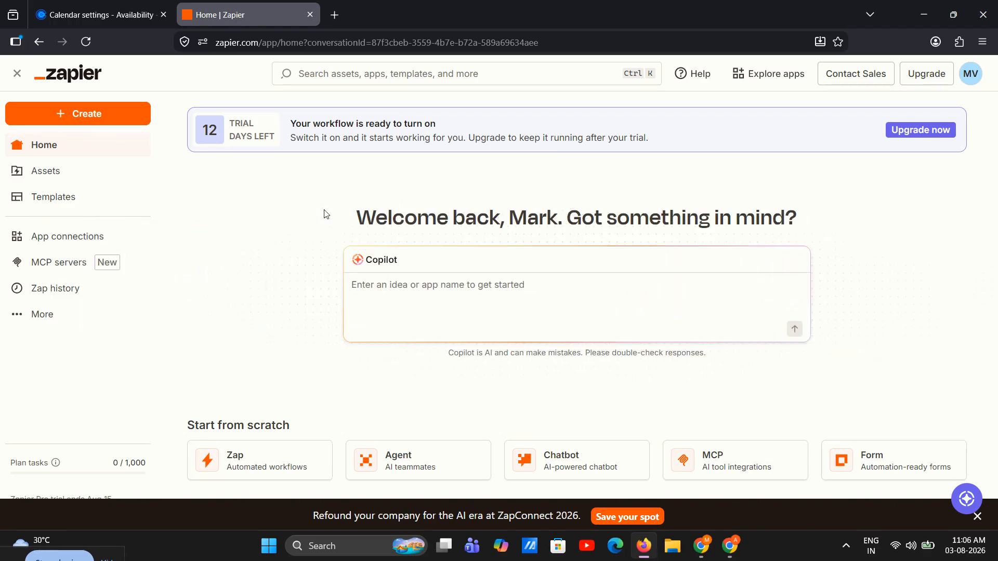
key(ctrl+l)
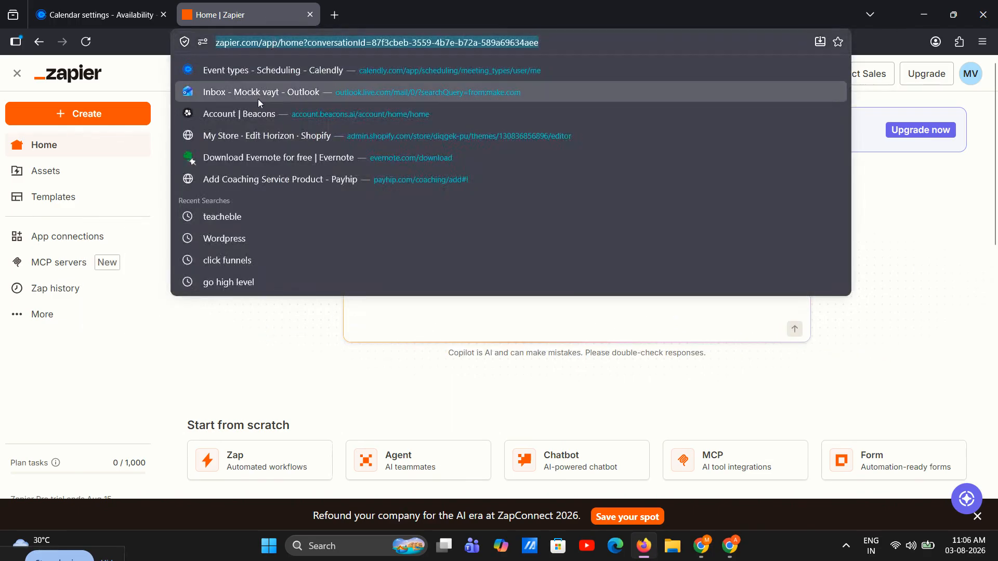
click(248, 338)
click(970, 73)
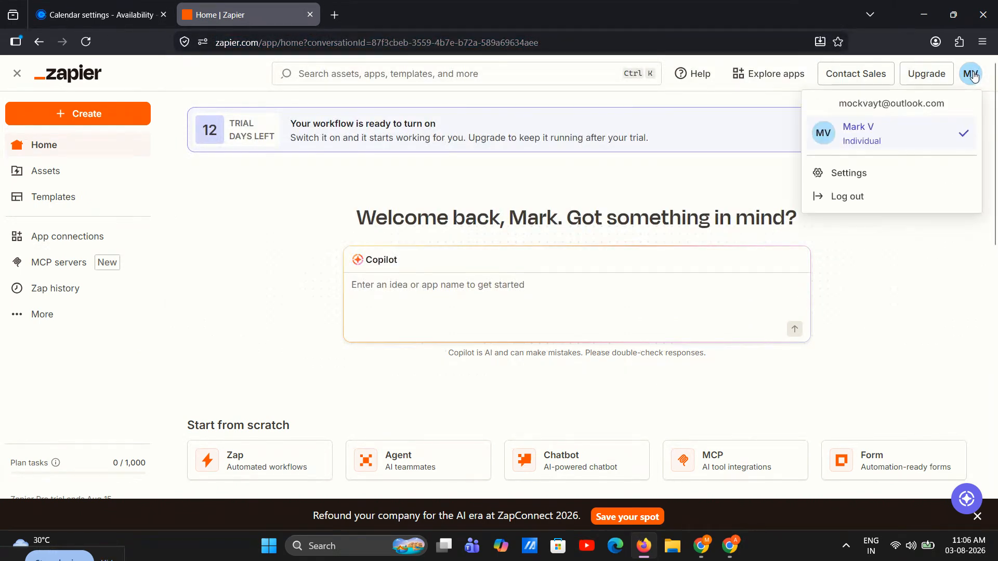
click(759, 191)
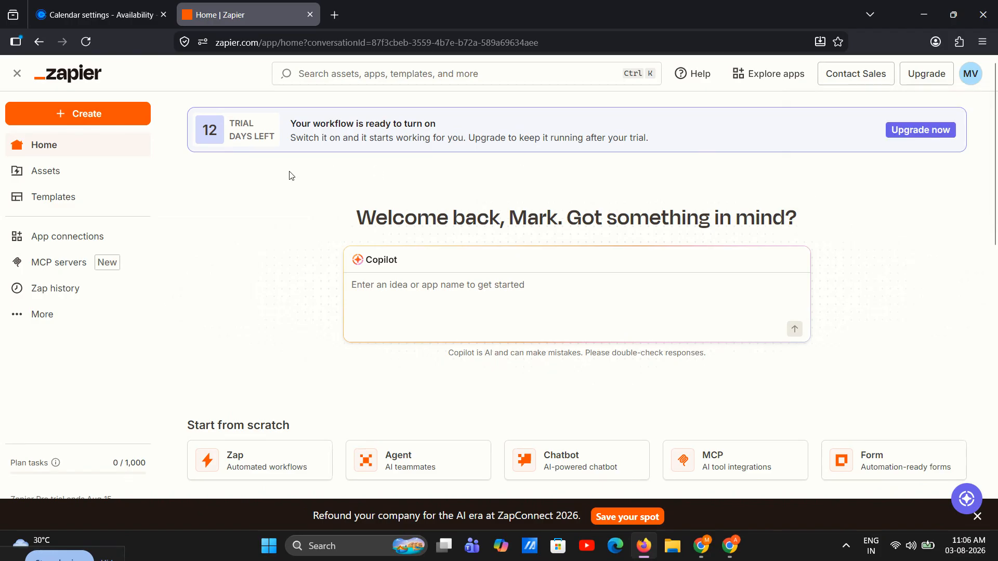
Step: Dismiss the ZapConnect 2026 banner and create a new Zap workflow
click(978, 517)
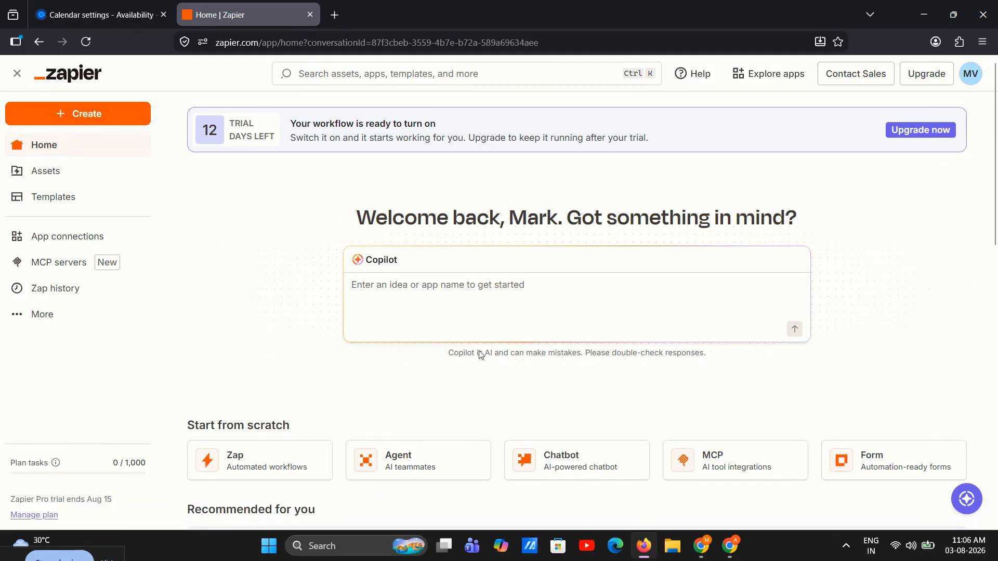
click(143, 111)
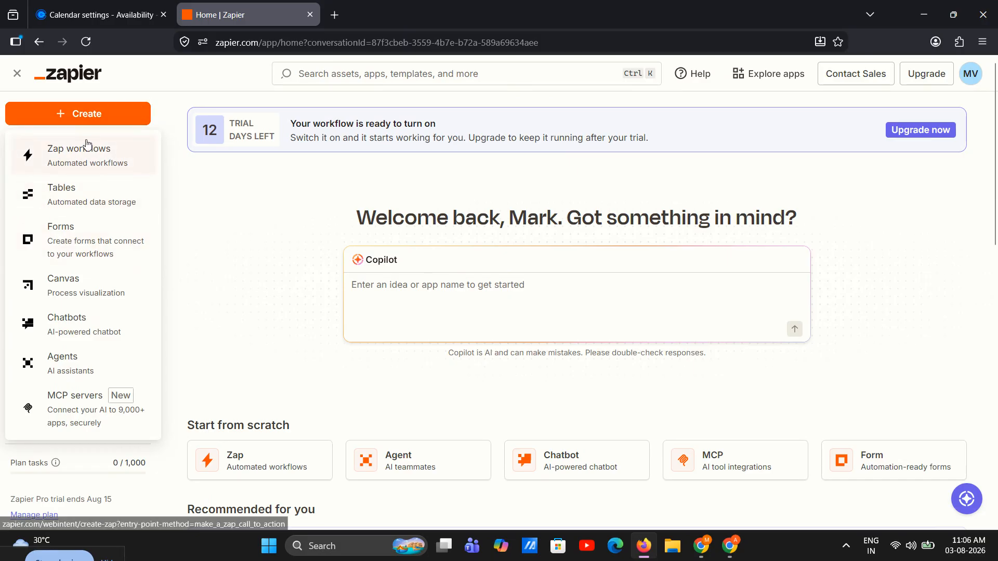
click(88, 156)
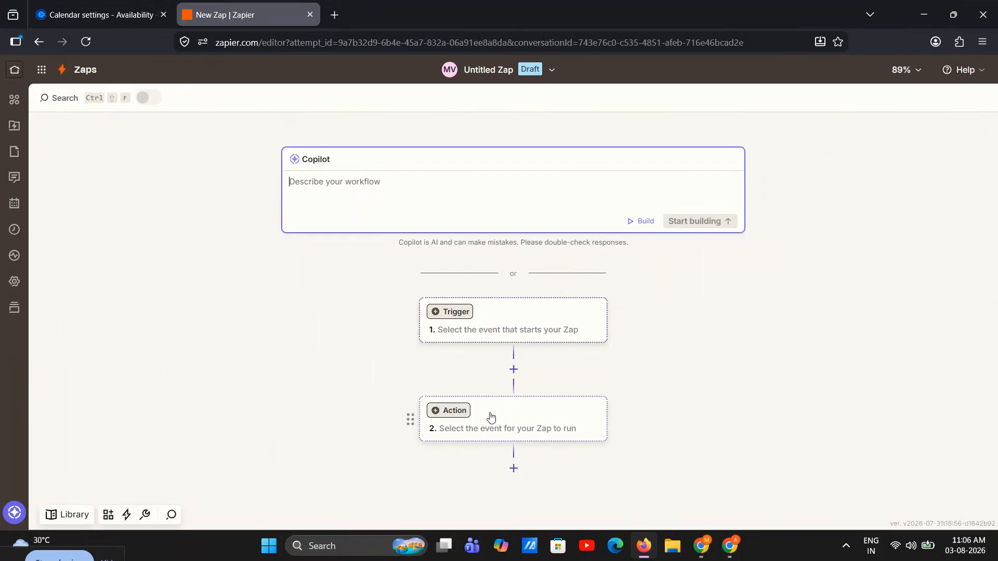
click(414, 420)
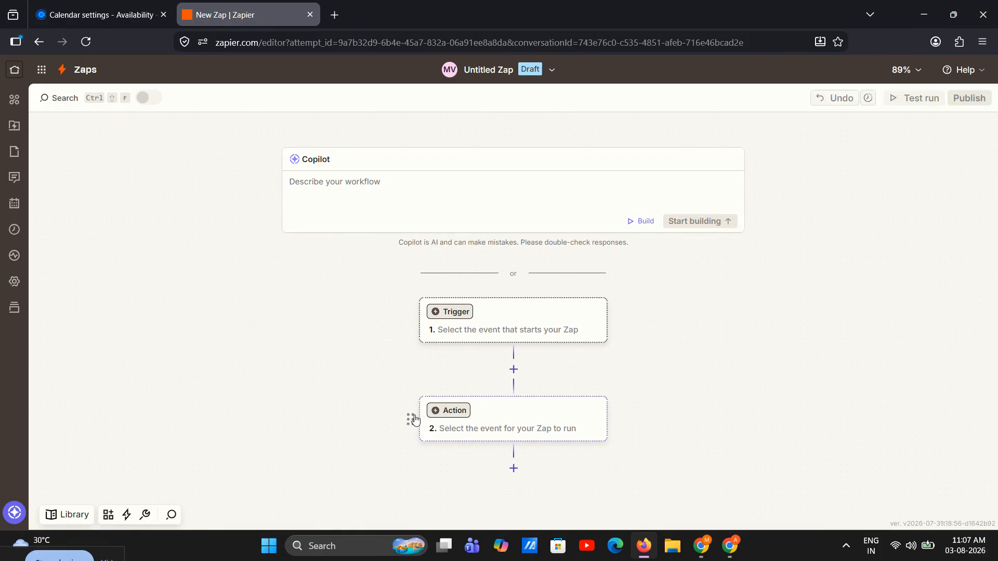
drag(415, 420, 418, 442)
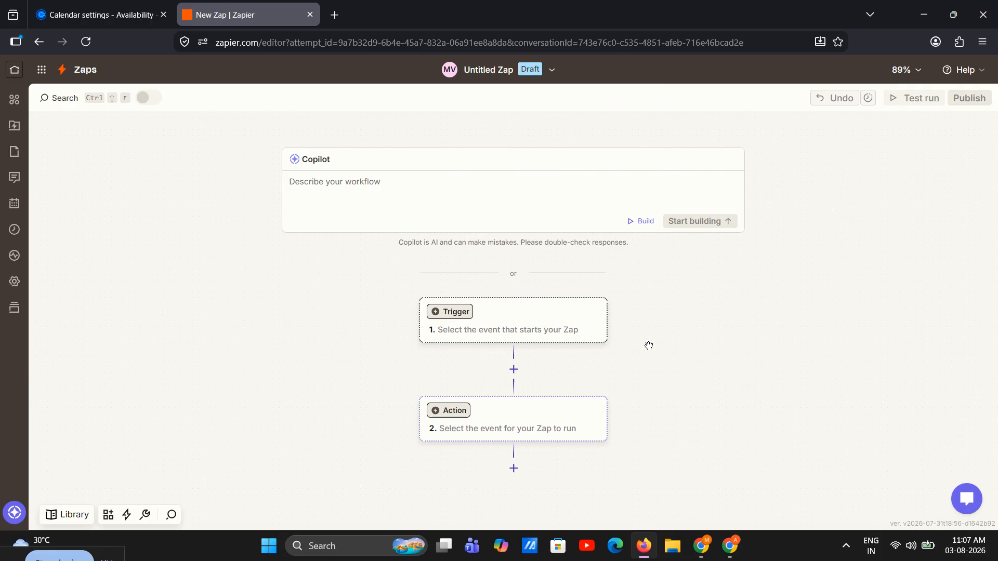
Step: Set Calendly as the Zap's trigger app and connect the Calendly account to it
click(509, 330)
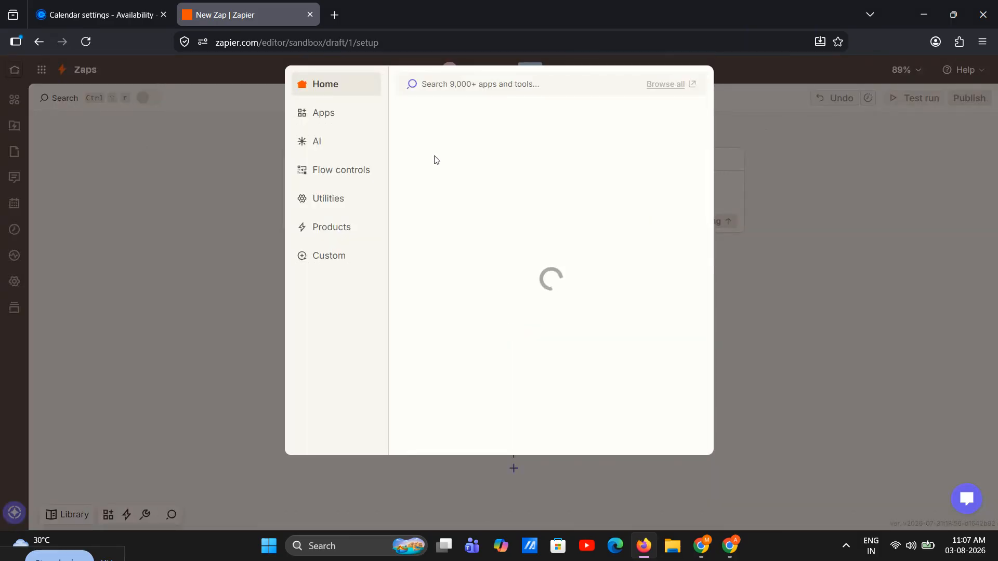
click(428, 140)
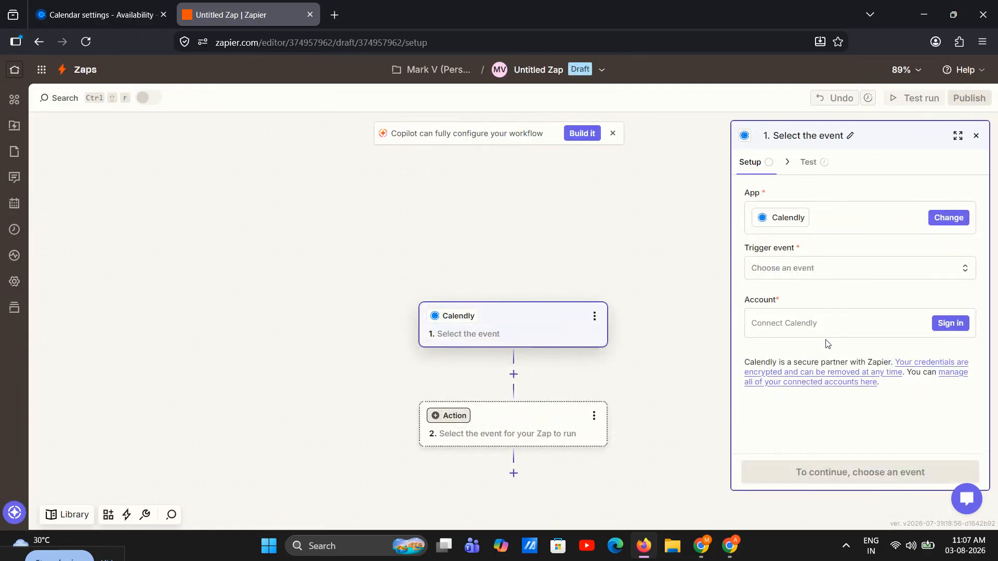
click(800, 327)
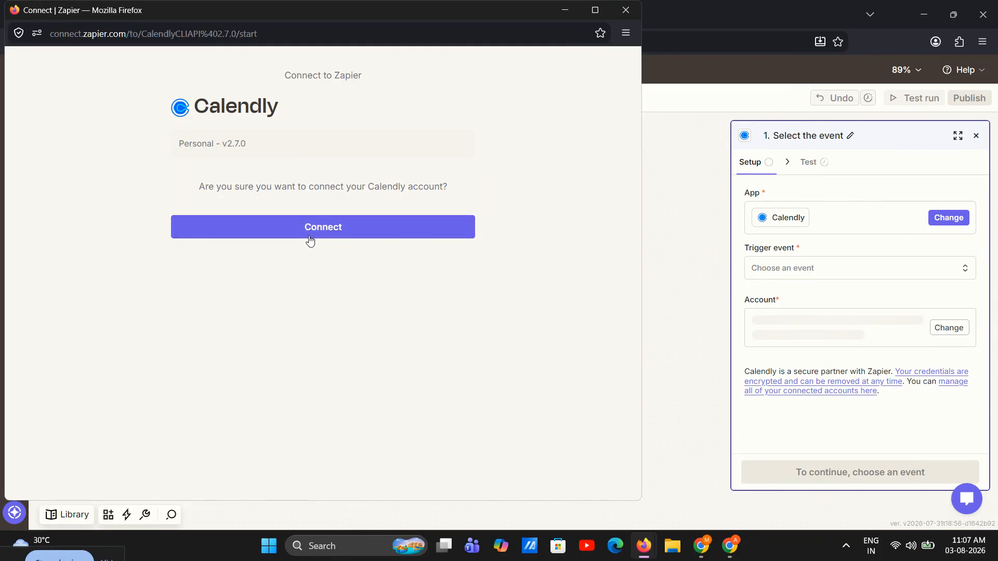
click(306, 232)
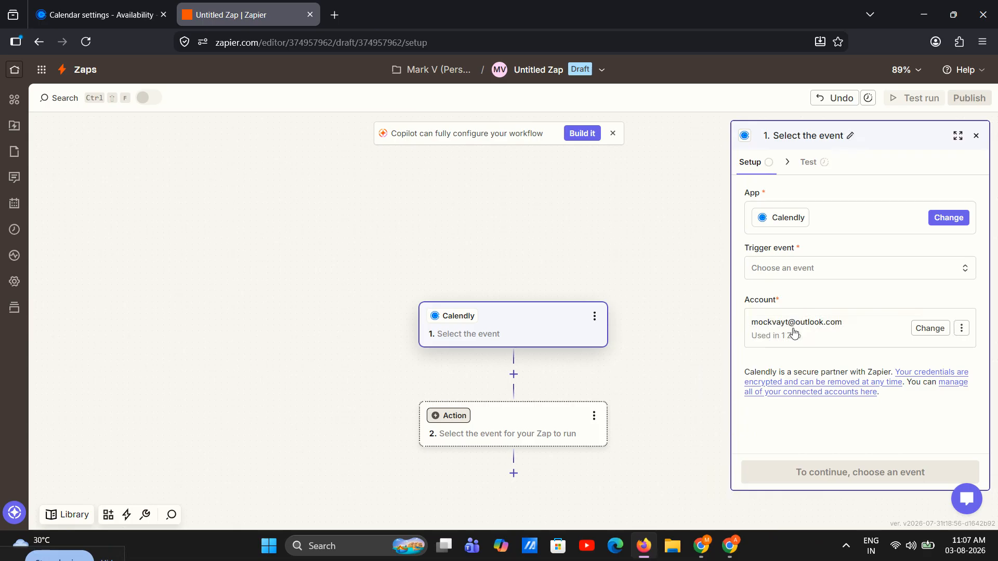
Step: Choose Contact Created as the Calendly trigger event and complete the trigger's setup
click(793, 270)
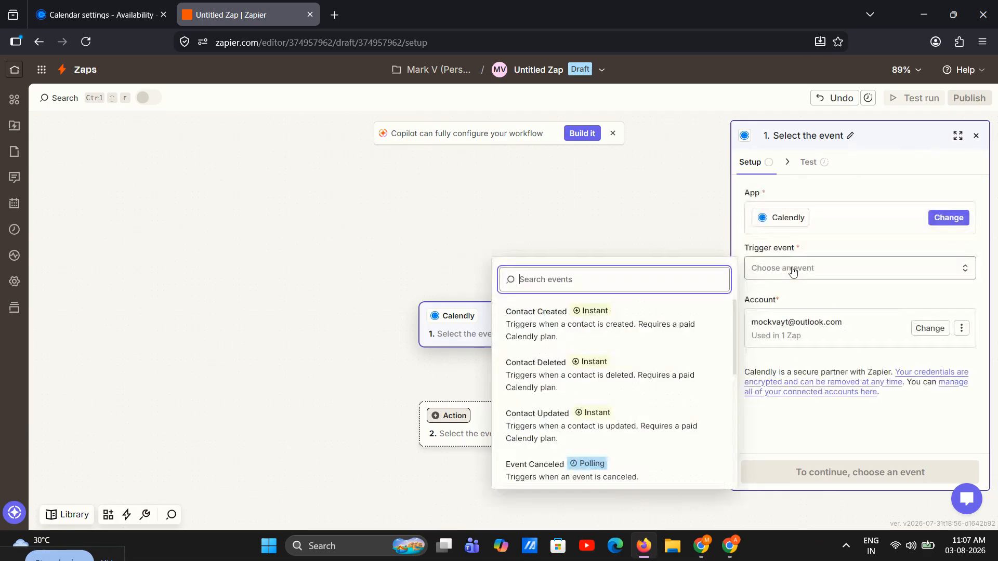
click(544, 336)
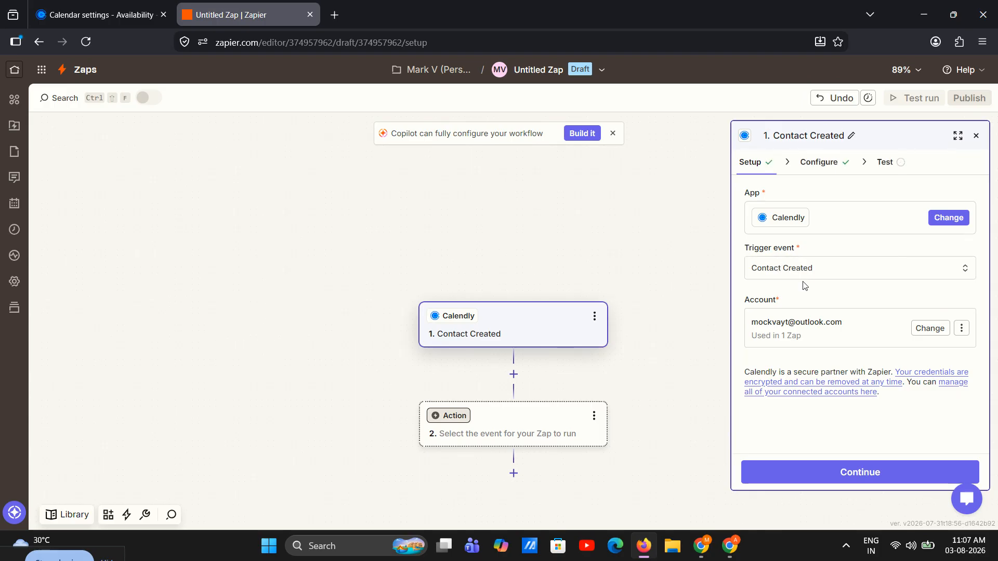
click(858, 473)
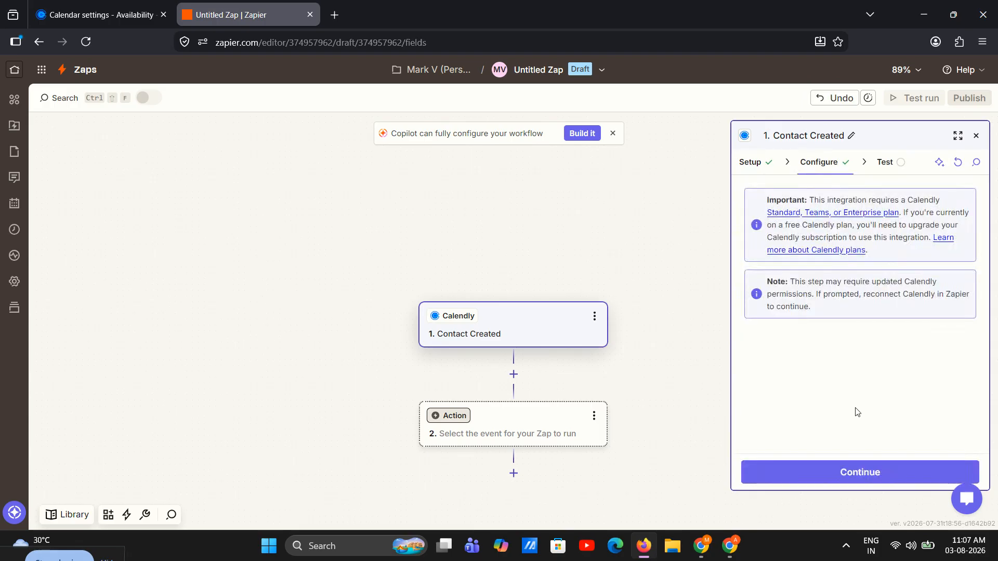
Step: Accept the trigger's configuration, then test the trigger and continue with the Contact A record
click(858, 473)
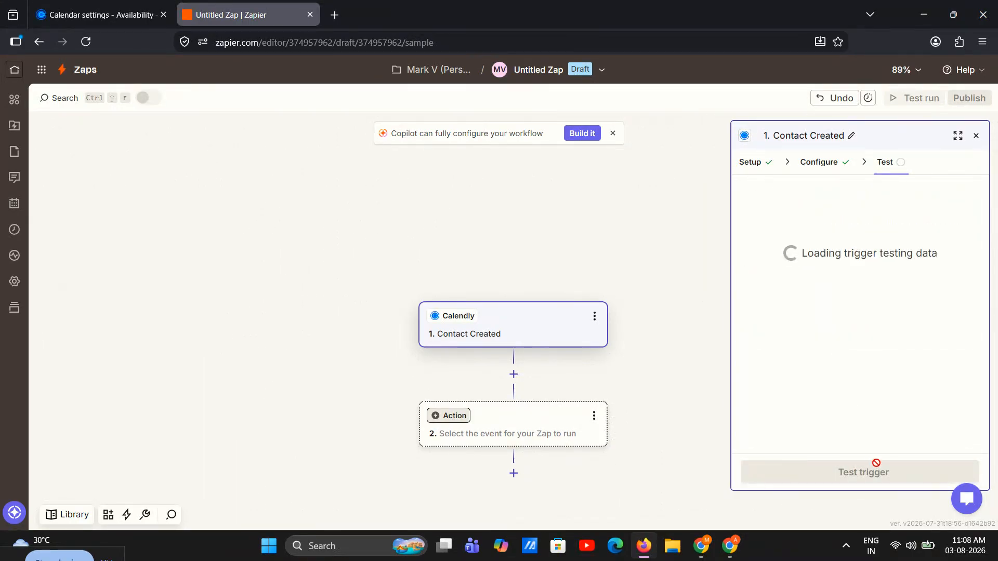
click(845, 474)
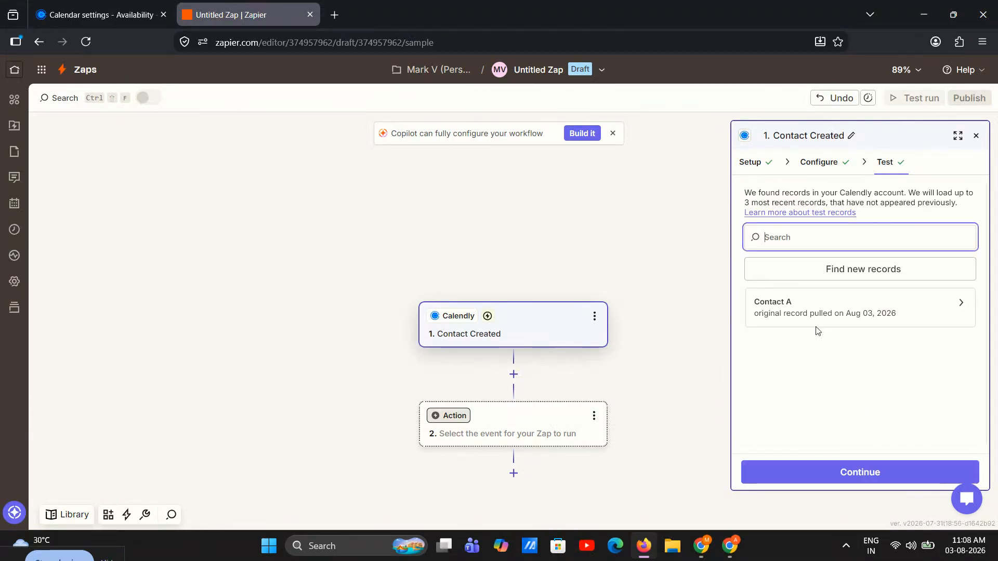
click(850, 473)
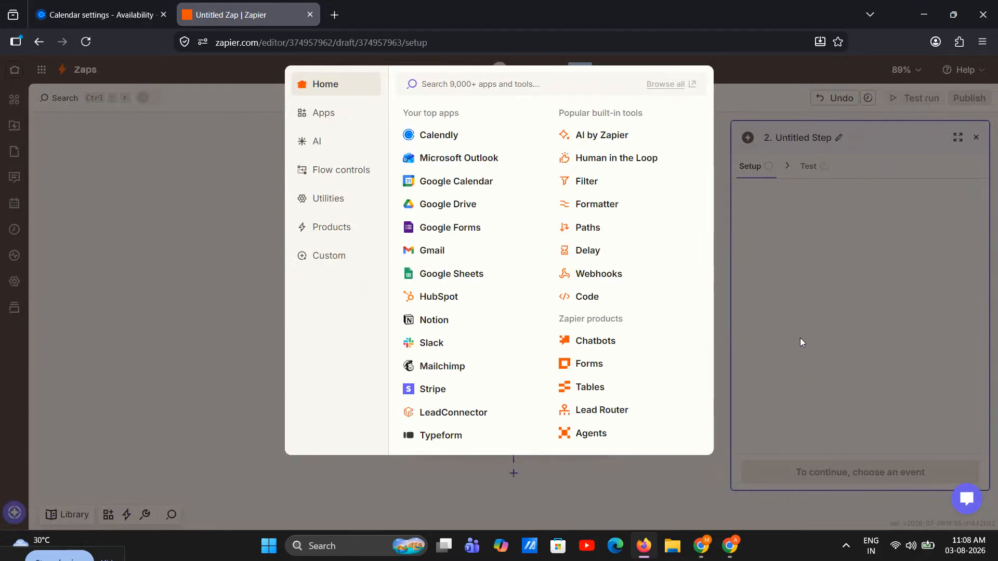
Step: Return to the Calendly trigger to review its configuration and test records, and look for new records
click(800, 342)
click(541, 328)
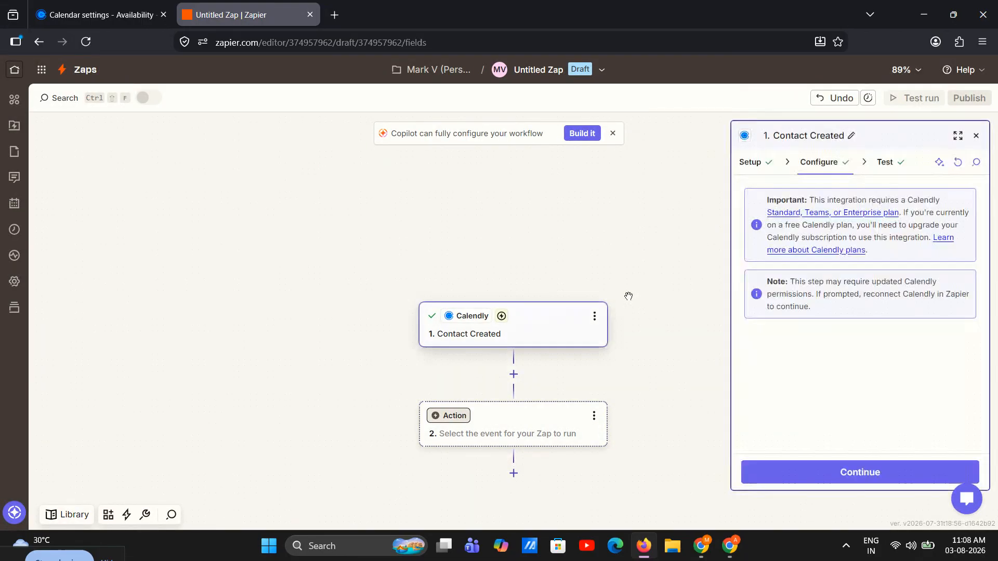
click(883, 163)
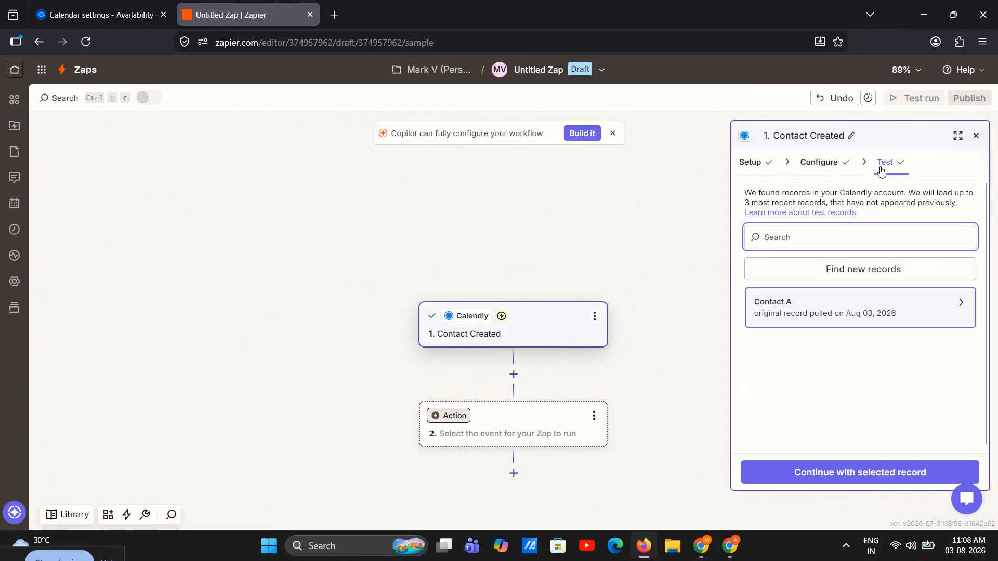
click(858, 270)
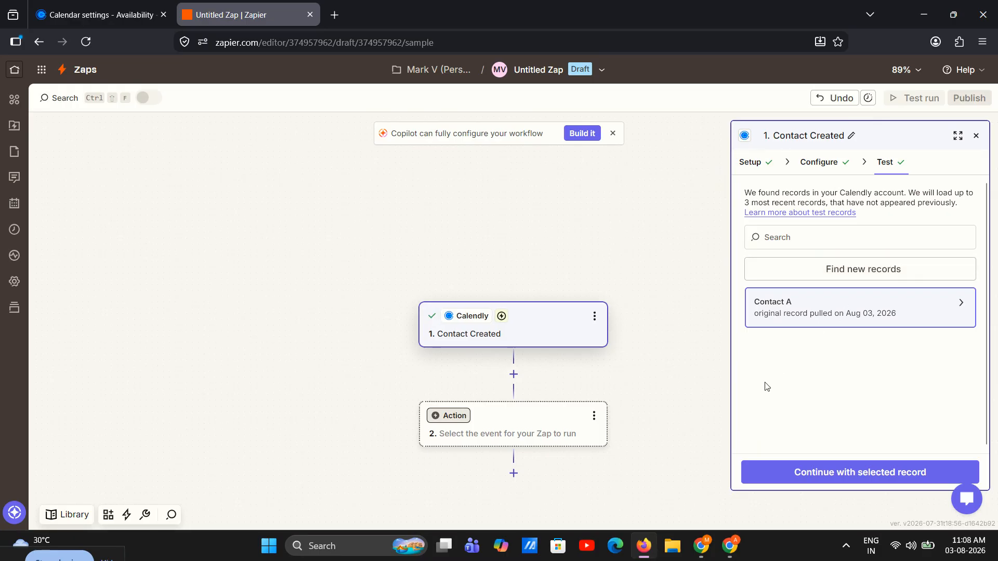
Step: Set Microsoft Outlook as the action app with Add Attendees to Calendar Event as the action event
click(529, 421)
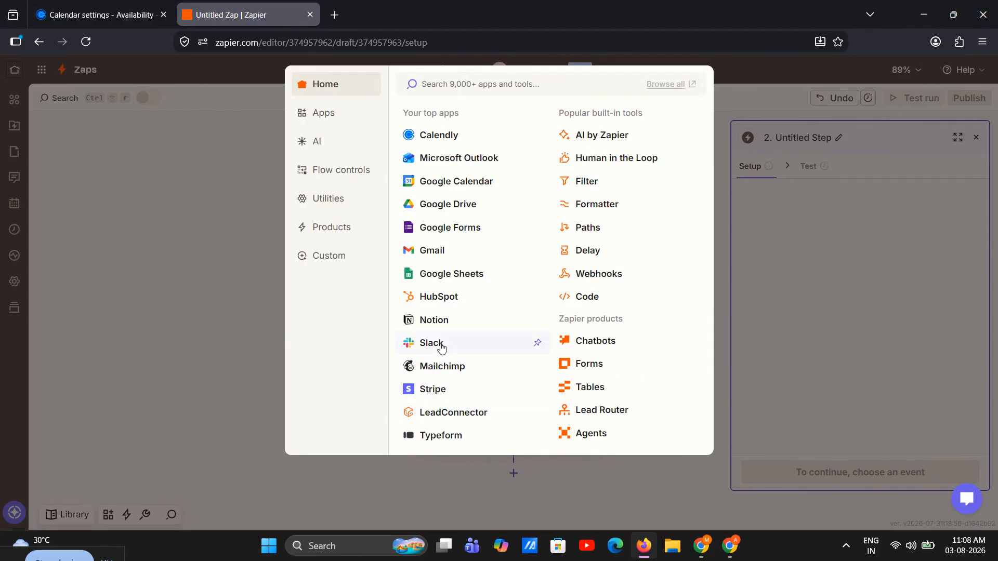
click(457, 156)
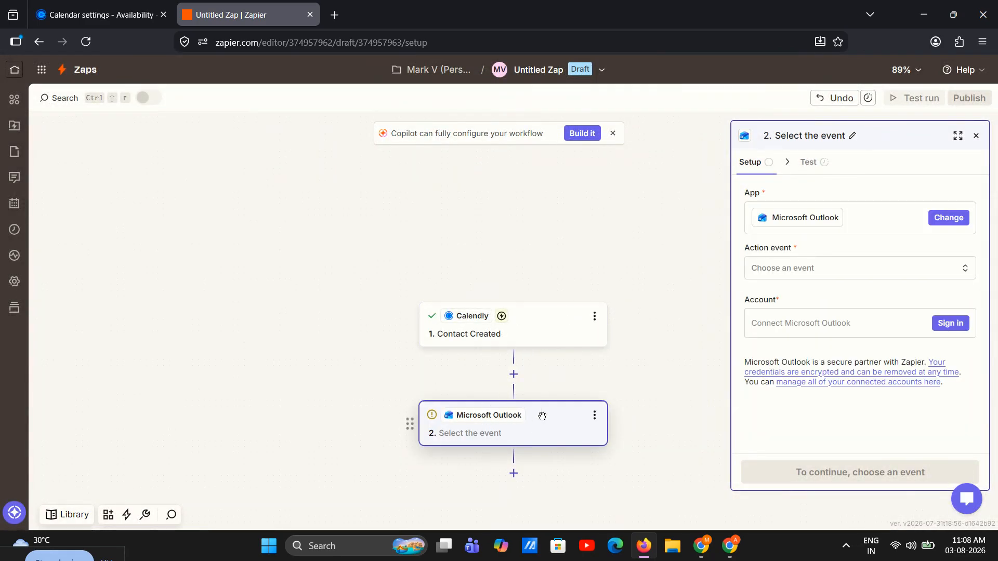
click(795, 267)
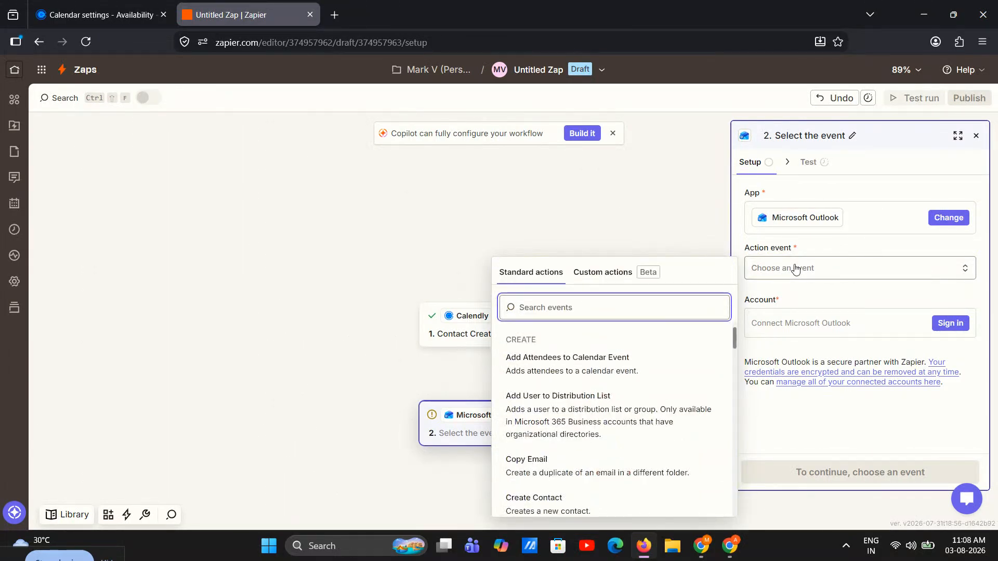
click(607, 378)
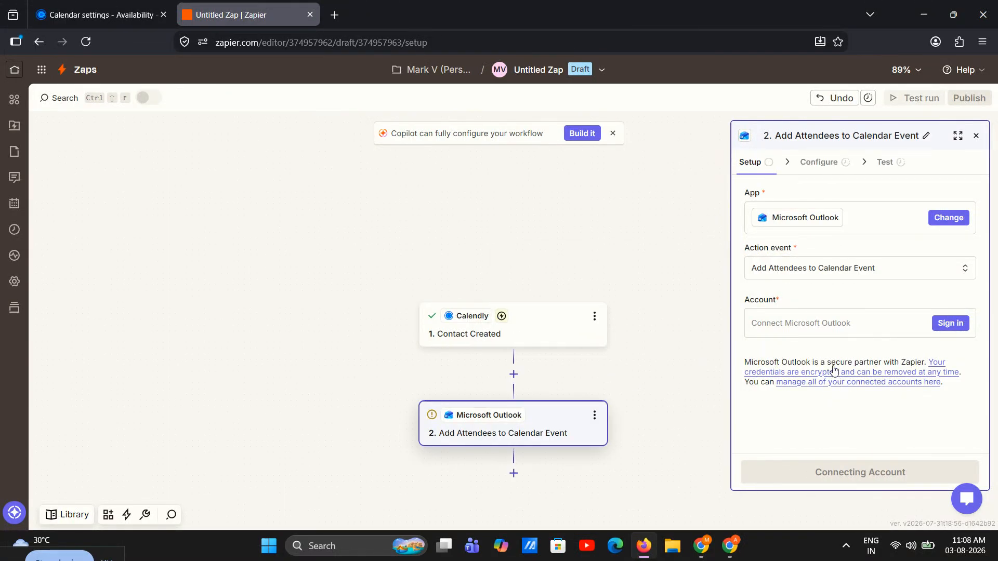
Step: Connect the Microsoft Outlook account to the action, keeping Add Attendees to Calendar Event selected
click(817, 331)
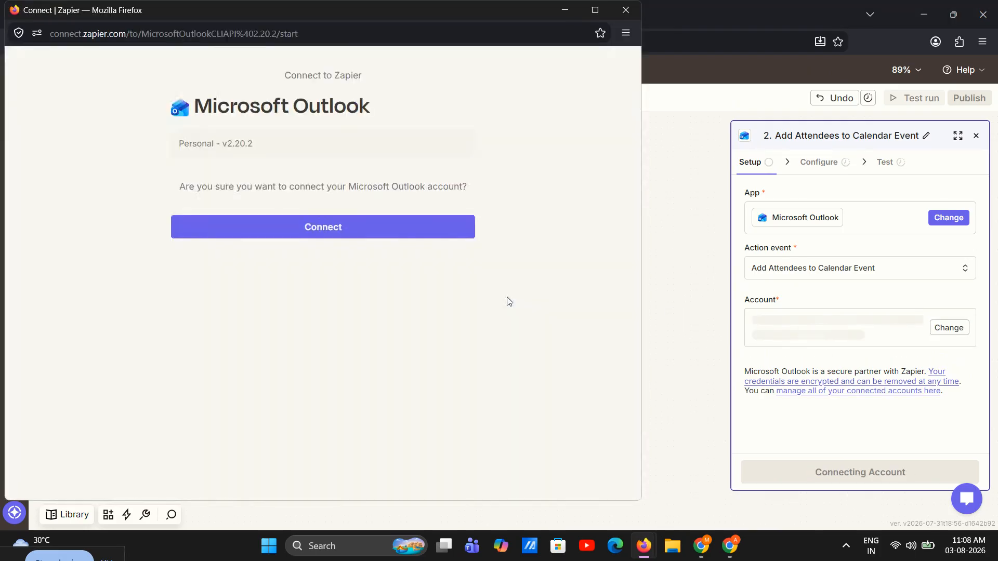
click(410, 236)
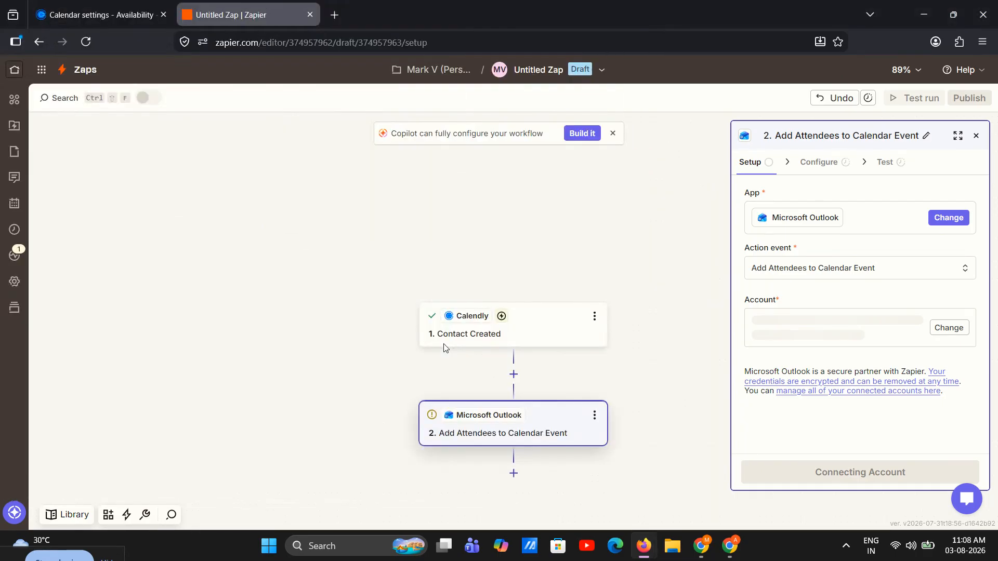
click(833, 268)
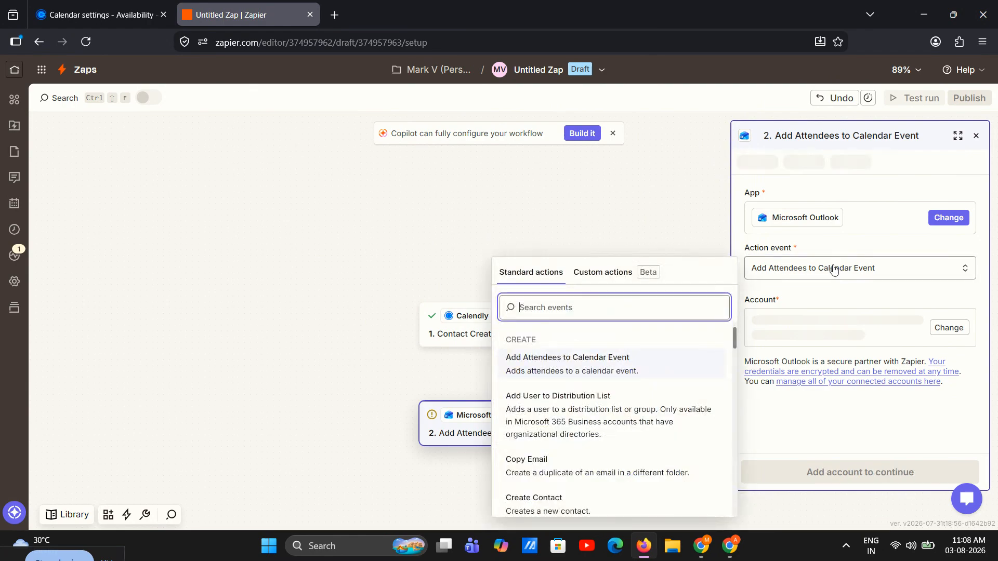
click(632, 363)
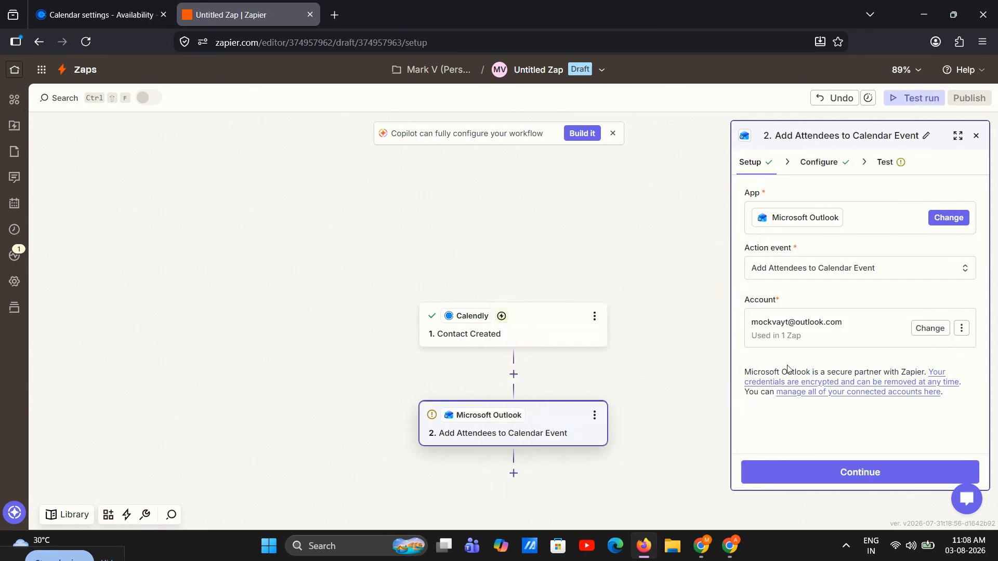
Step: Accept the Outlook action's setup and default configuration, and skip the Zap's outstanding tests
click(861, 472)
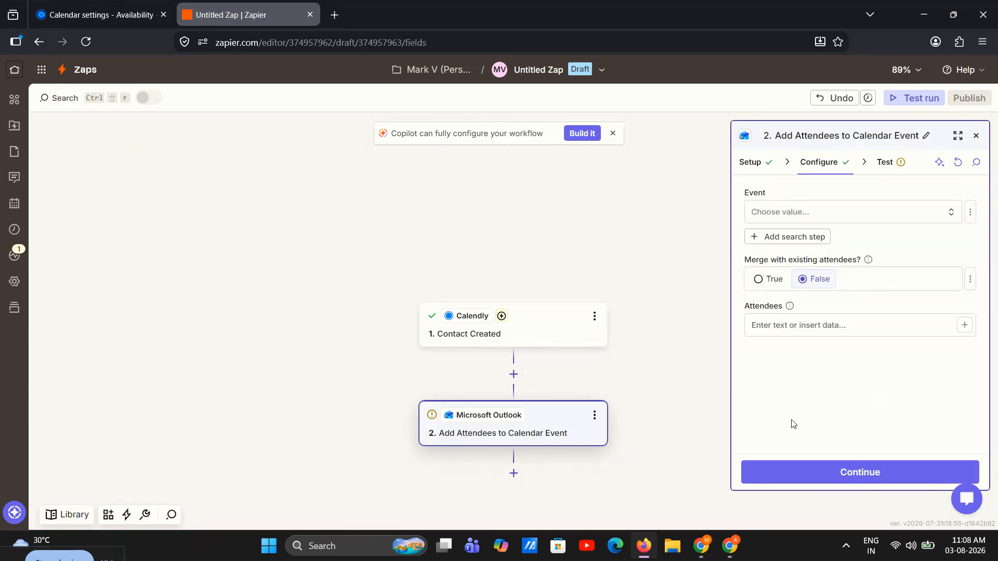
click(817, 463)
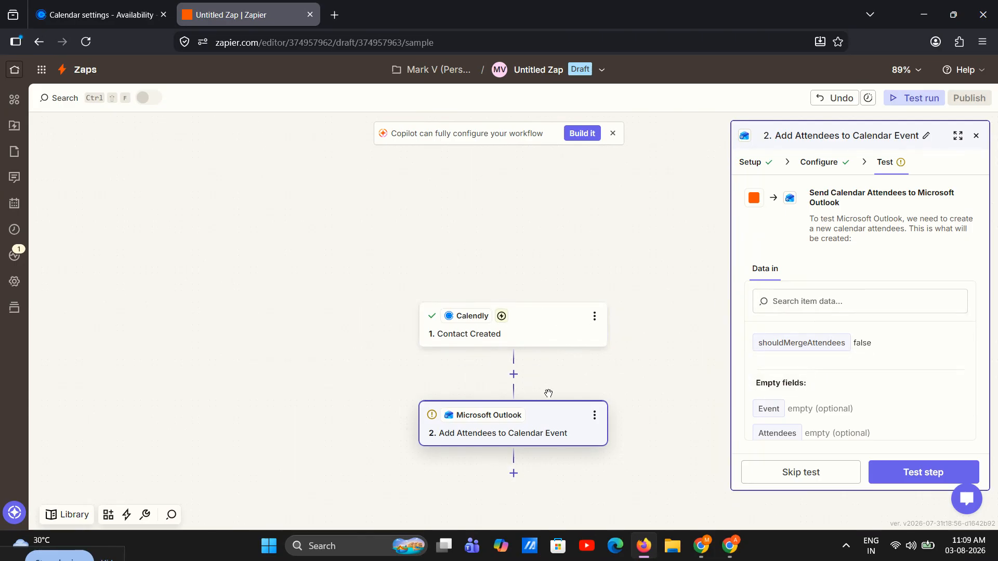
click(975, 98)
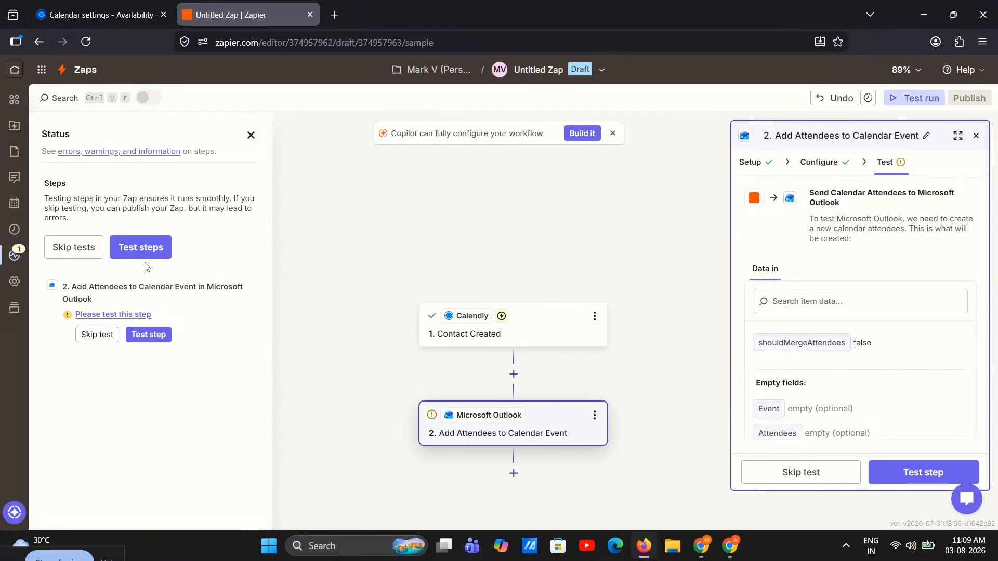
click(74, 247)
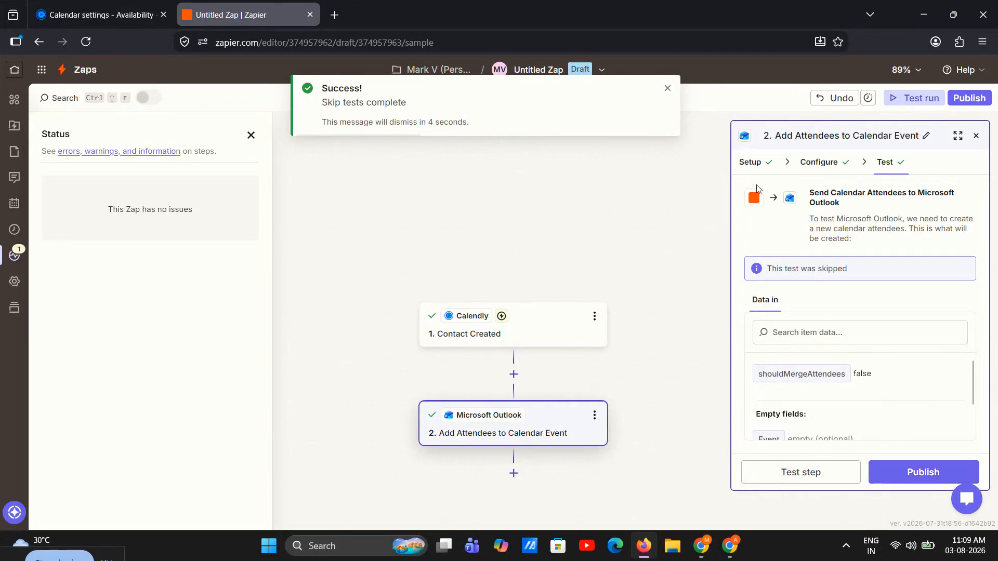
click(666, 88)
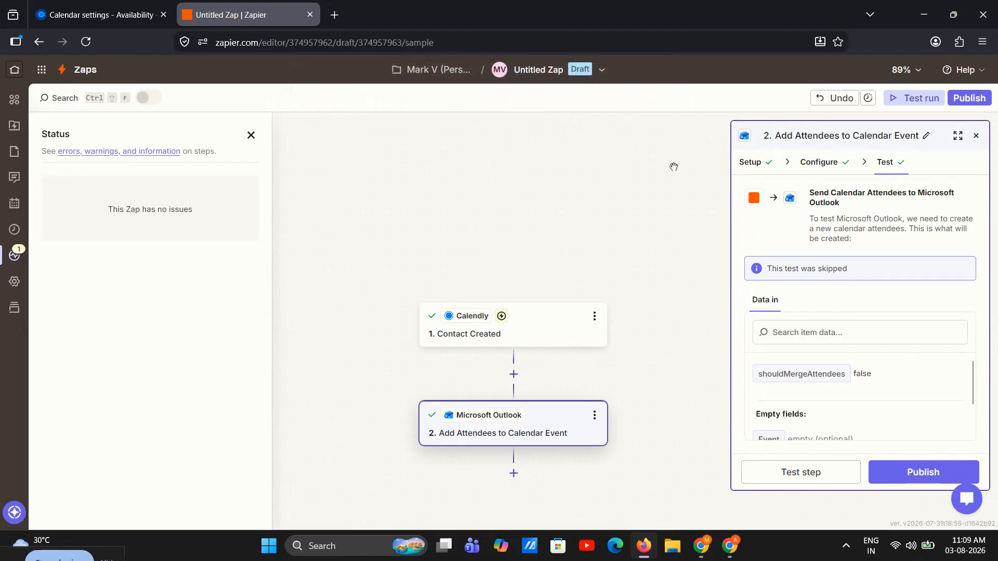